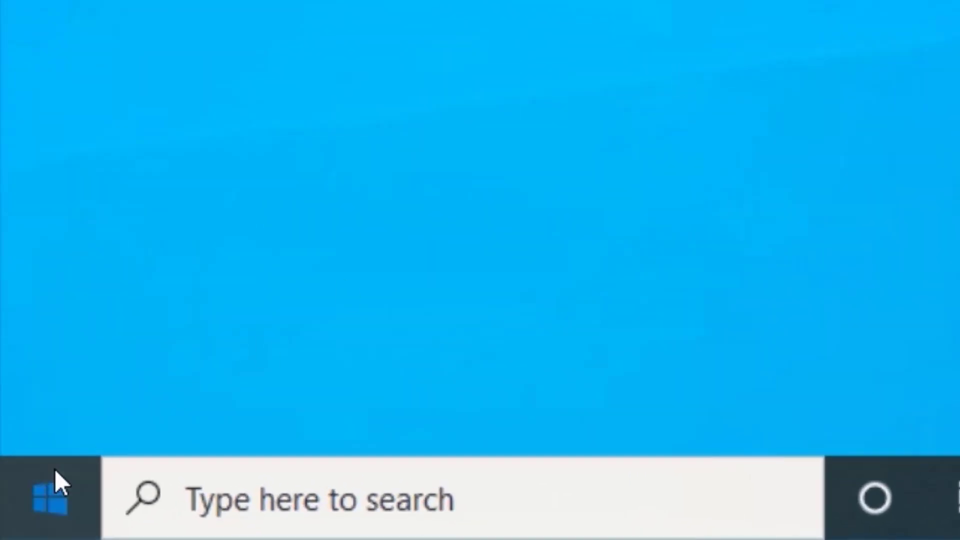
- Launch Settings from Start, maximize it, and go to Ease of Access
click(55, 470)
mouse_move(124, 306)
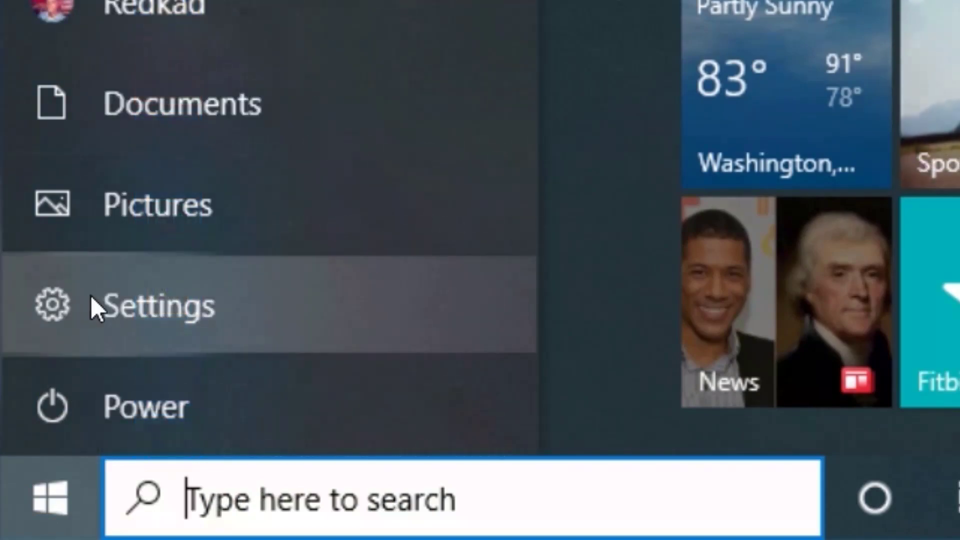
click(91, 296)
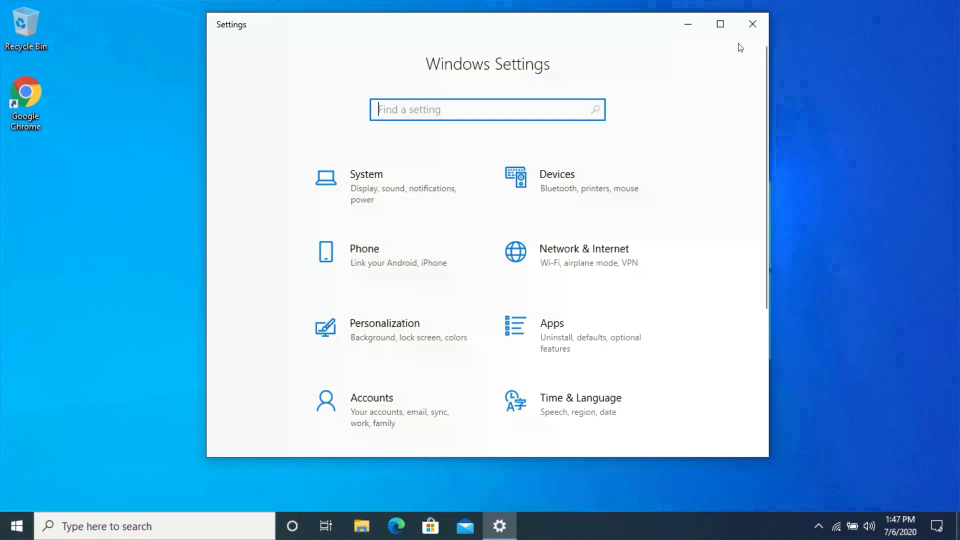
click(722, 25)
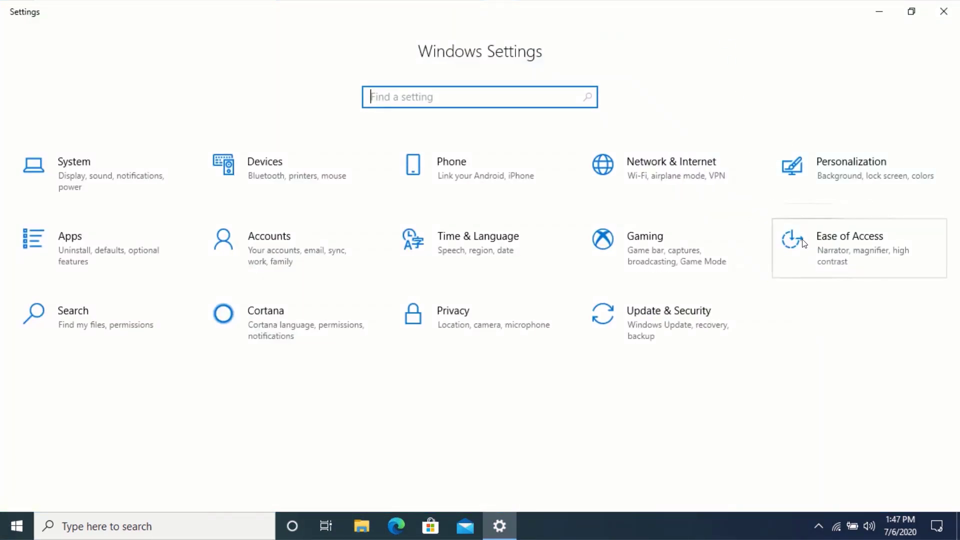
click(842, 246)
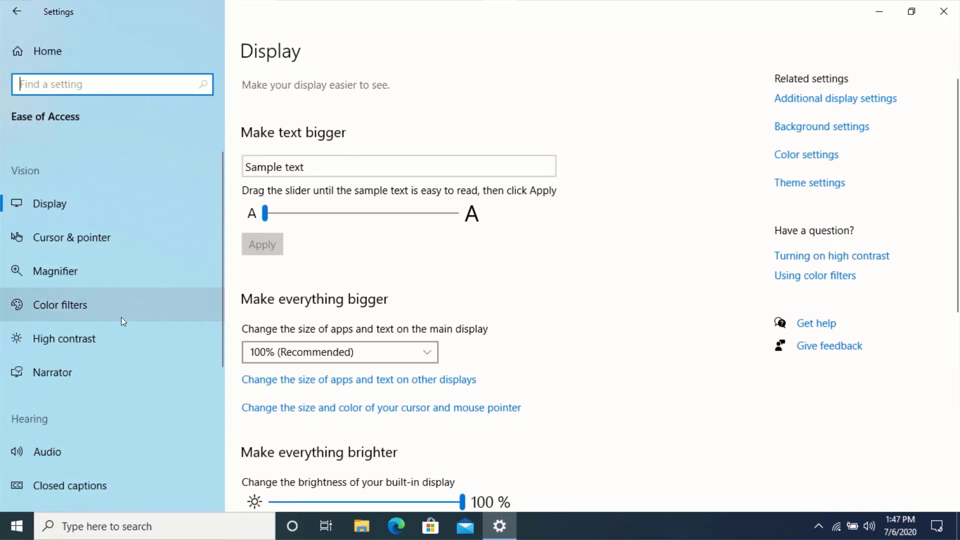
scroll(121, 317, down, 3)
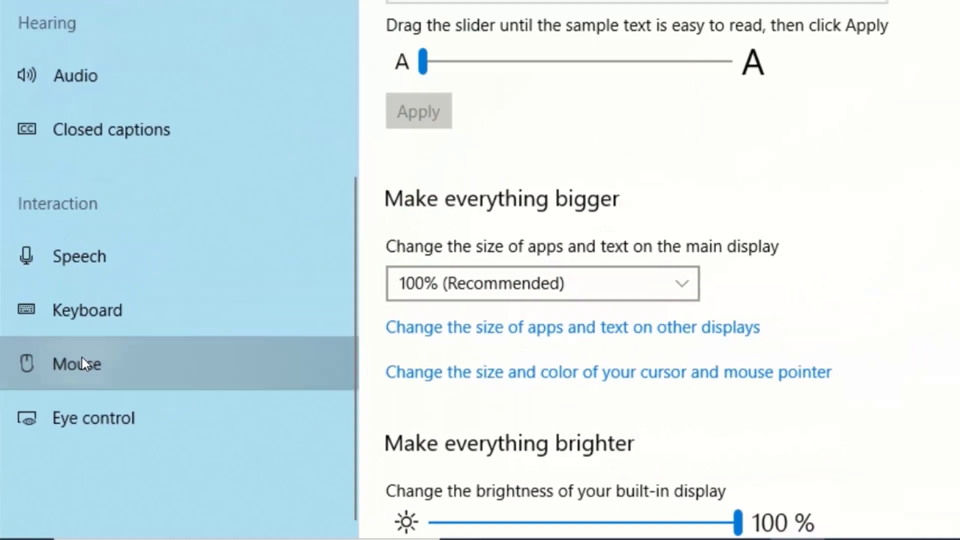
- Turn on Mouse Keys with pointer speed and acceleration at Fast, then close Settings
click(81, 359)
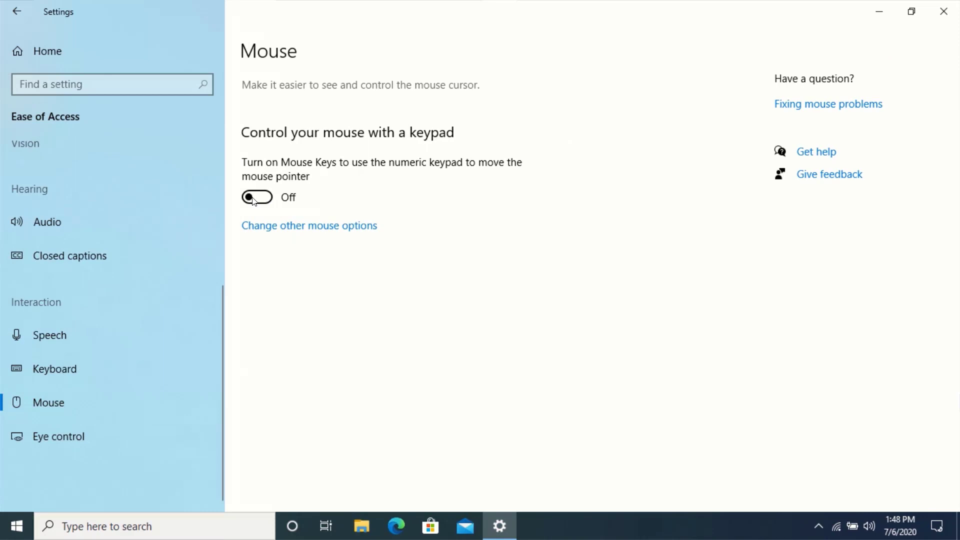
click(269, 202)
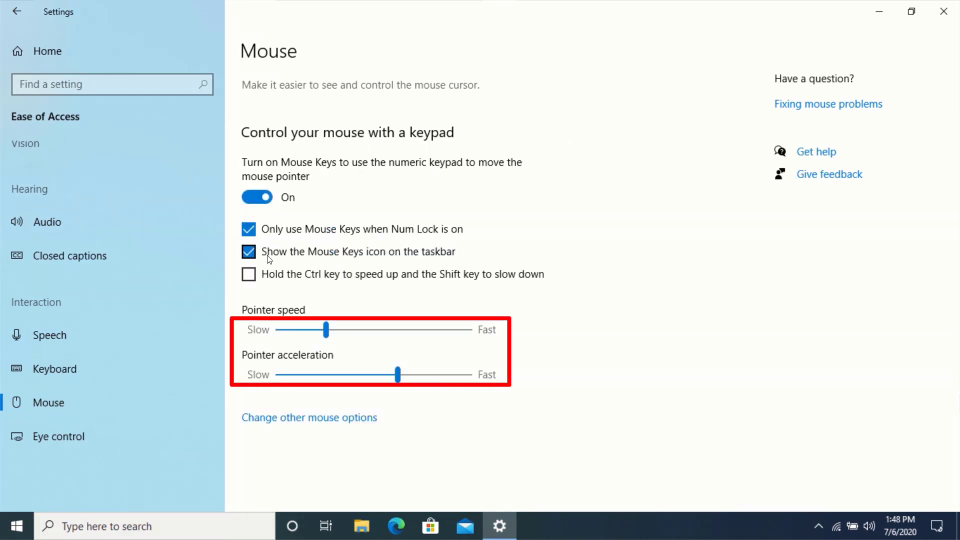
drag(327, 330, 497, 337)
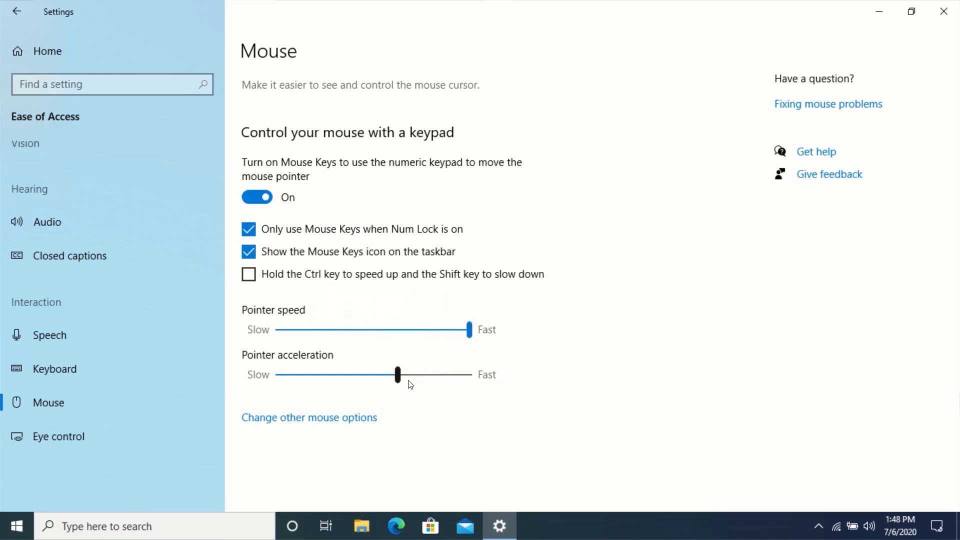
drag(399, 380, 480, 382)
click(955, 7)
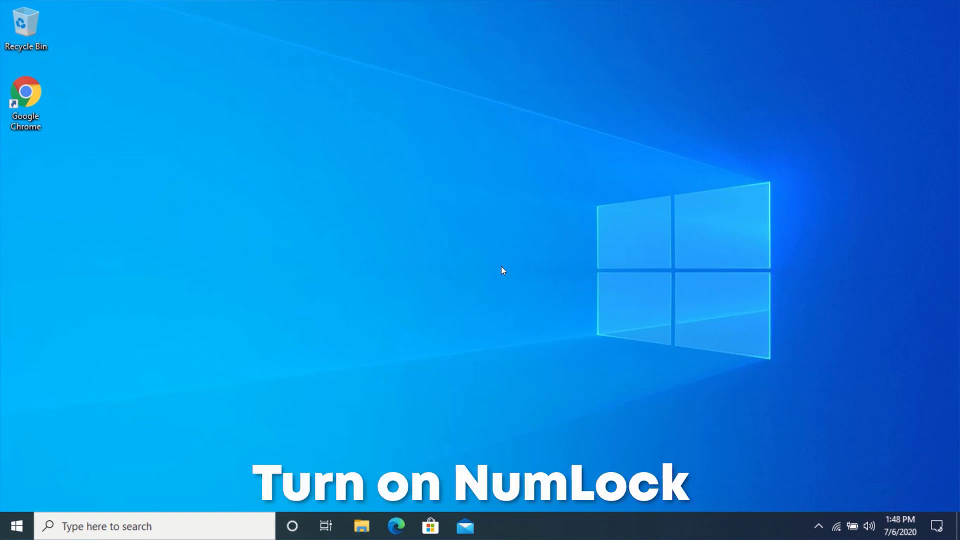
- Enable Num Lock and steer the pointer with numpad 7, 2 and 8 onto Chrome
key(Num_Lock)
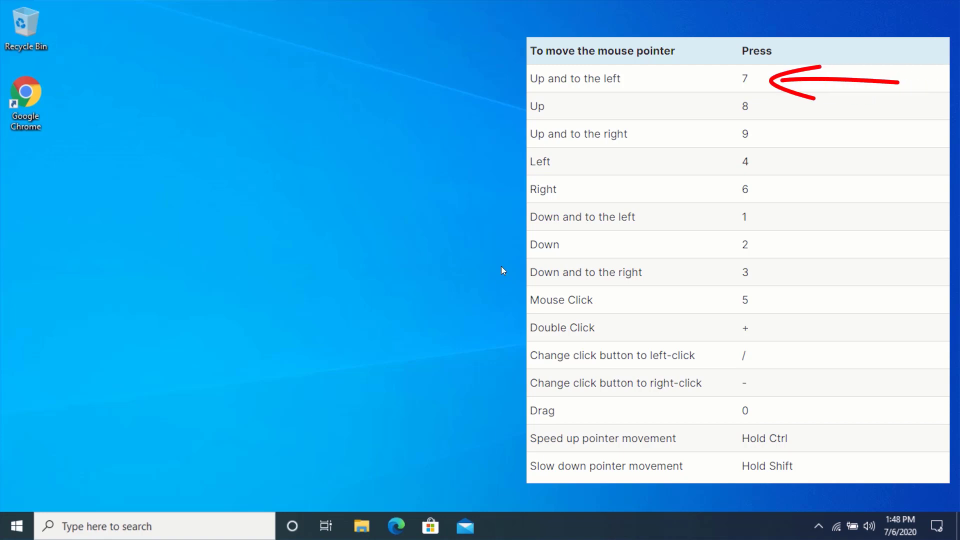
key(KP_7)
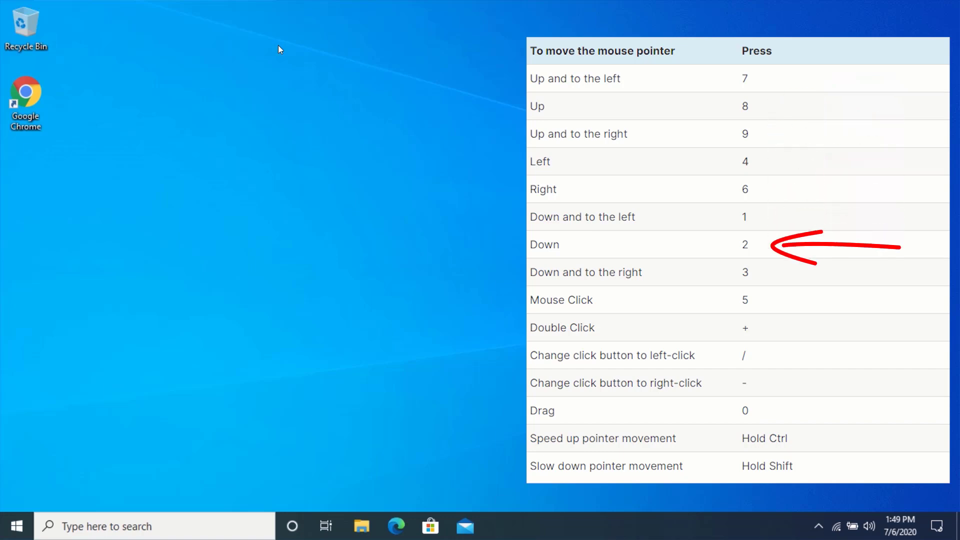
key(2)
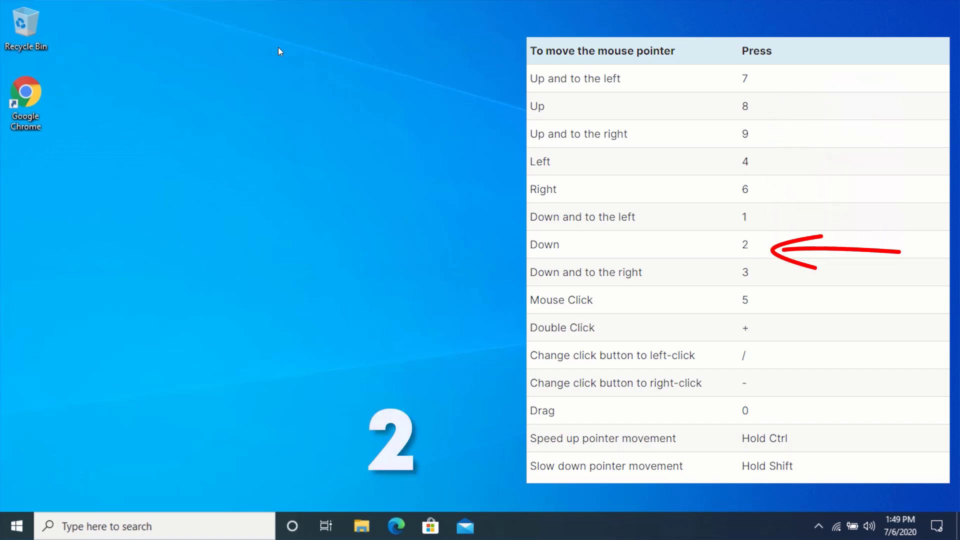
key(2)
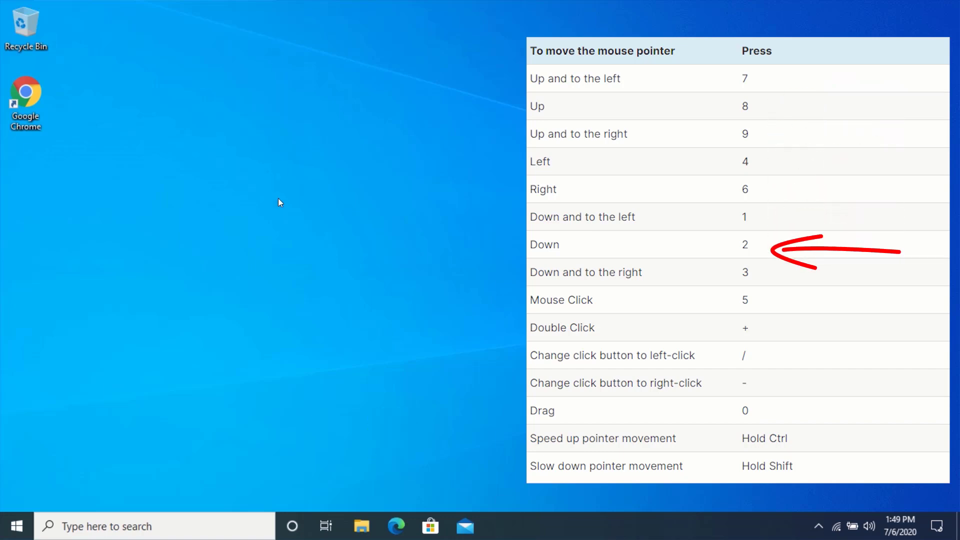
key(8)
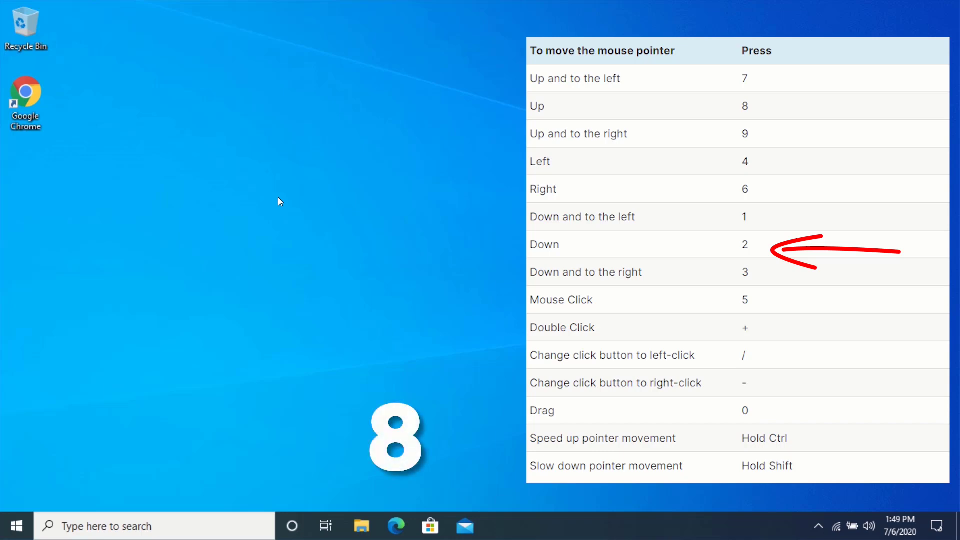
key(8)
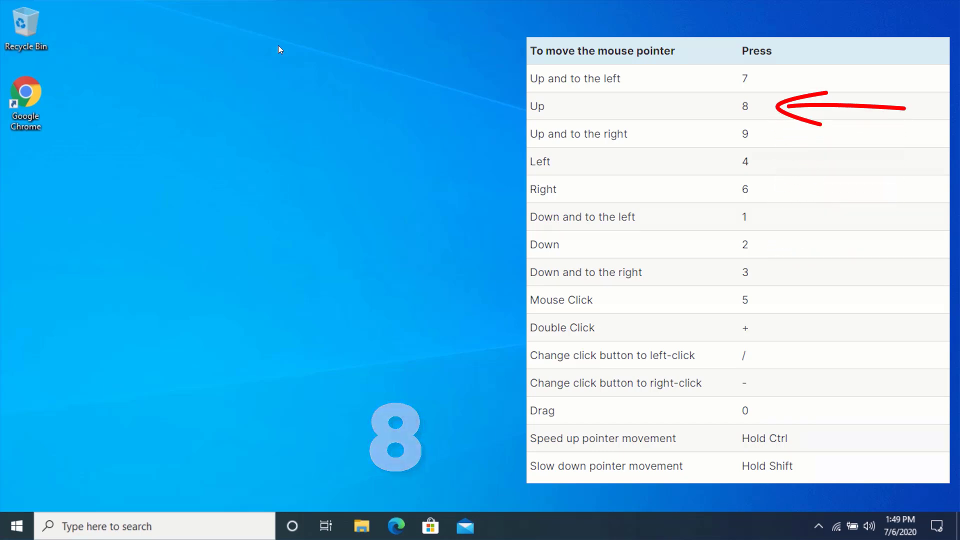
key(2)
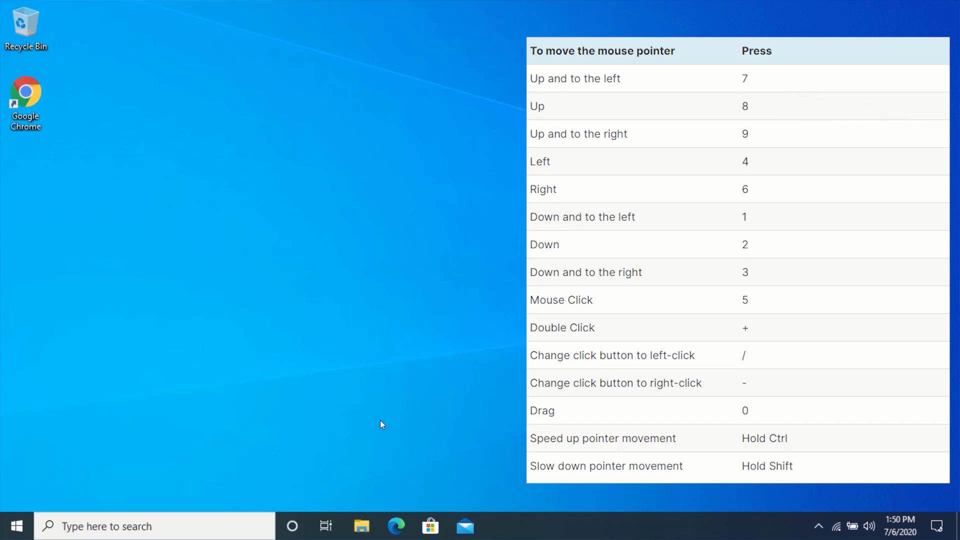
- Set keypad clicks to left-click, double-click Chrome with '+', then close Chrome
click(13, 113)
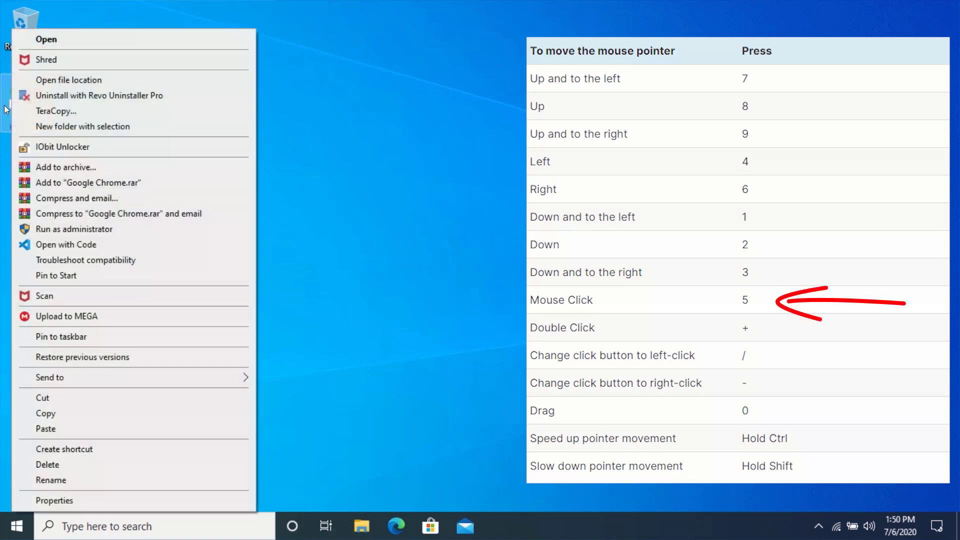
click(7, 109)
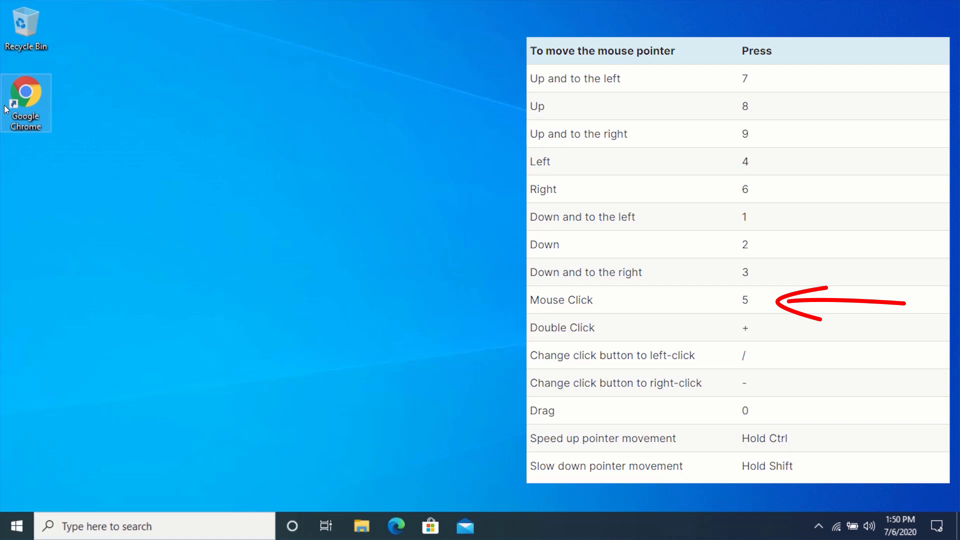
key(slash)
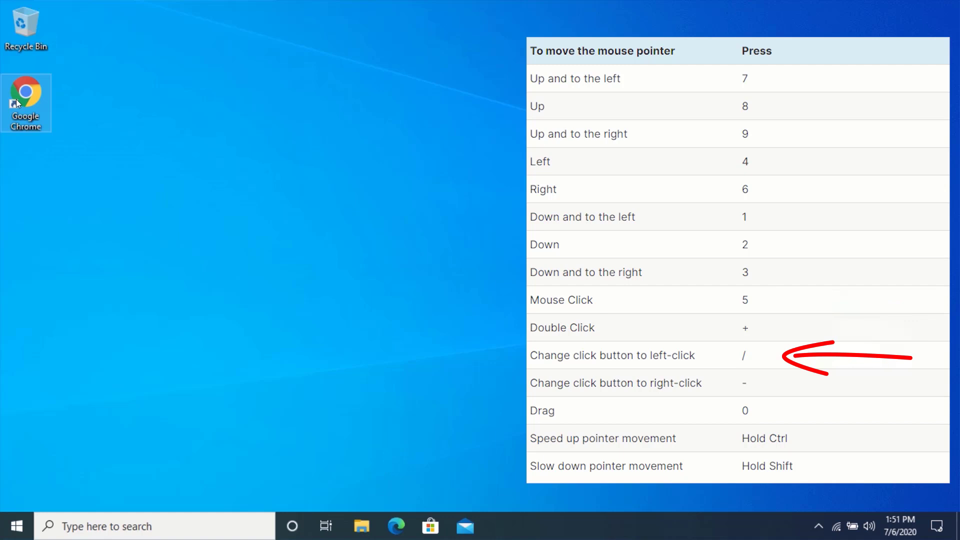
key(plus)
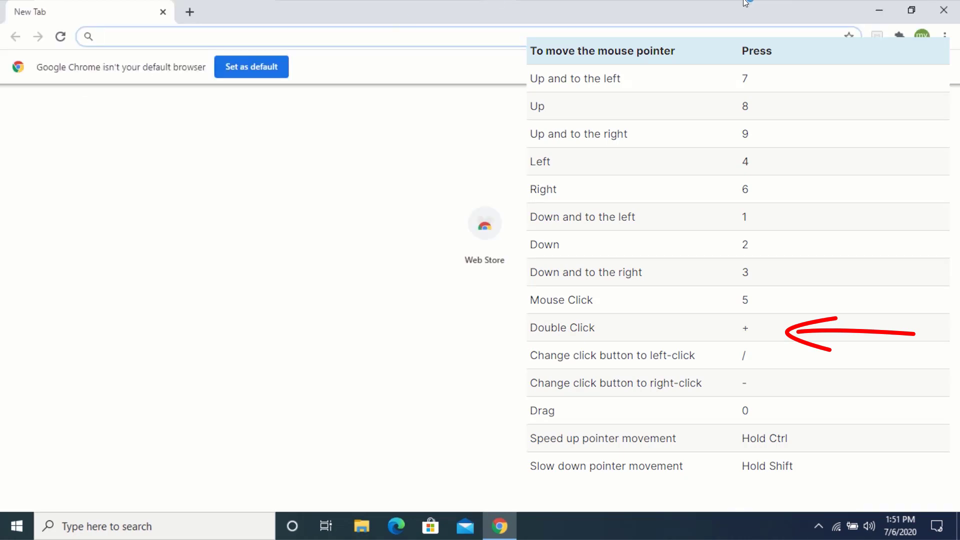
click(944, 10)
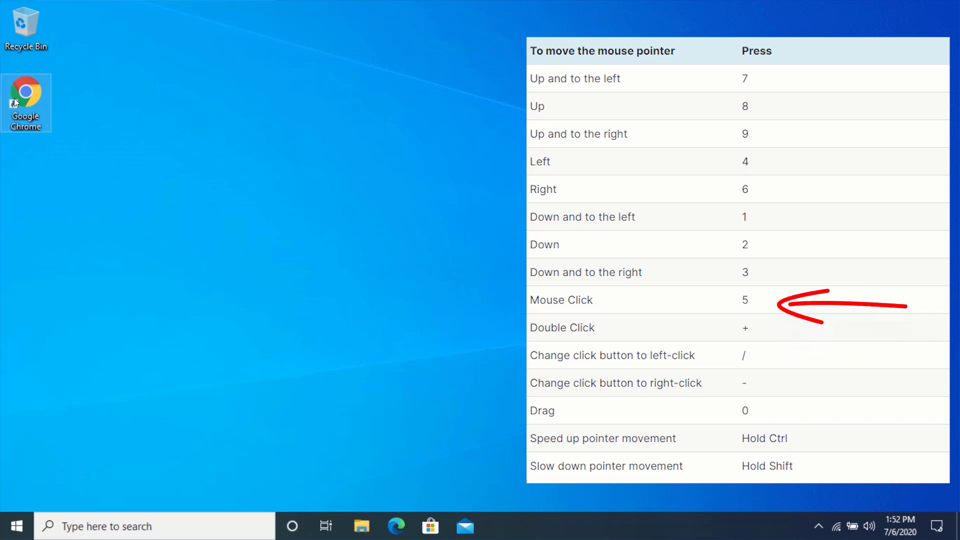
right_click(14, 99)
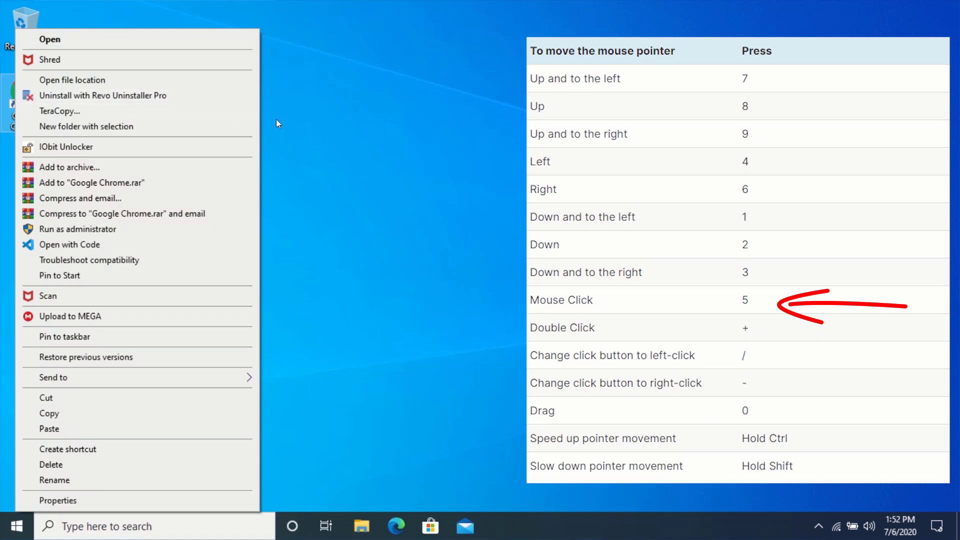
click(341, 133)
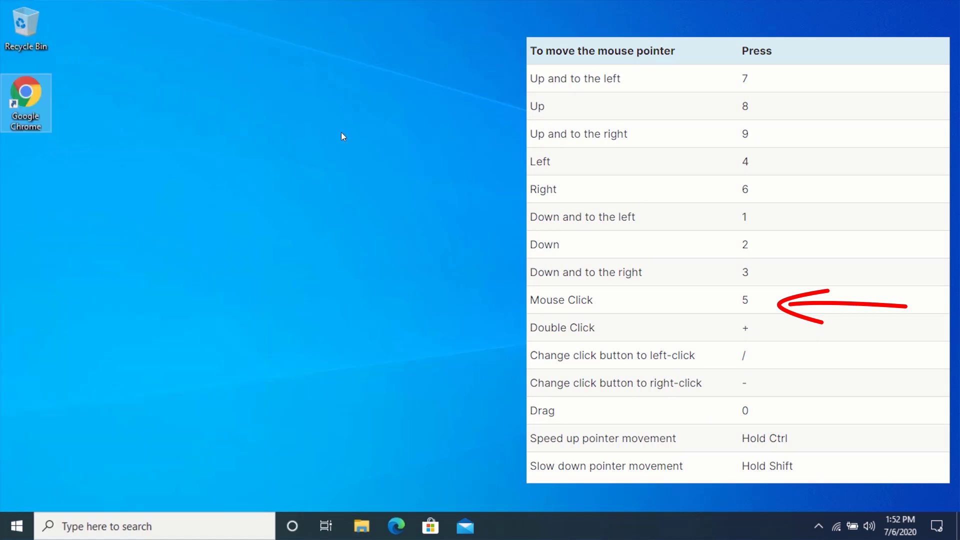
click(27, 101)
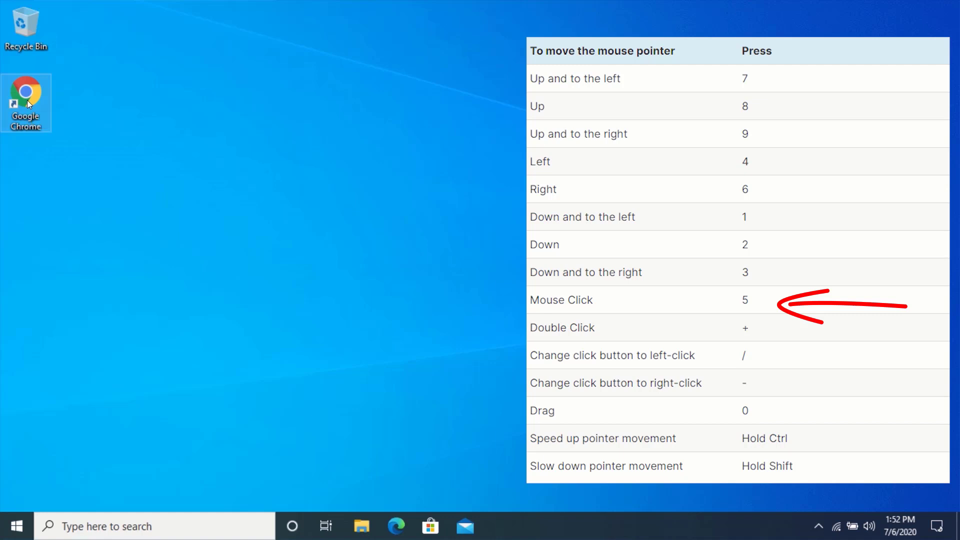
key(0)
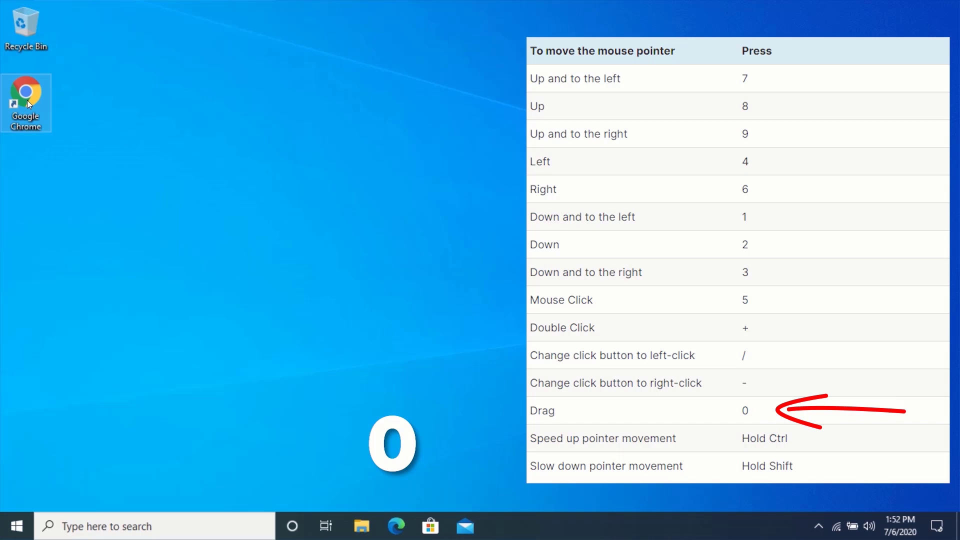
drag(27, 100, 37, 100)
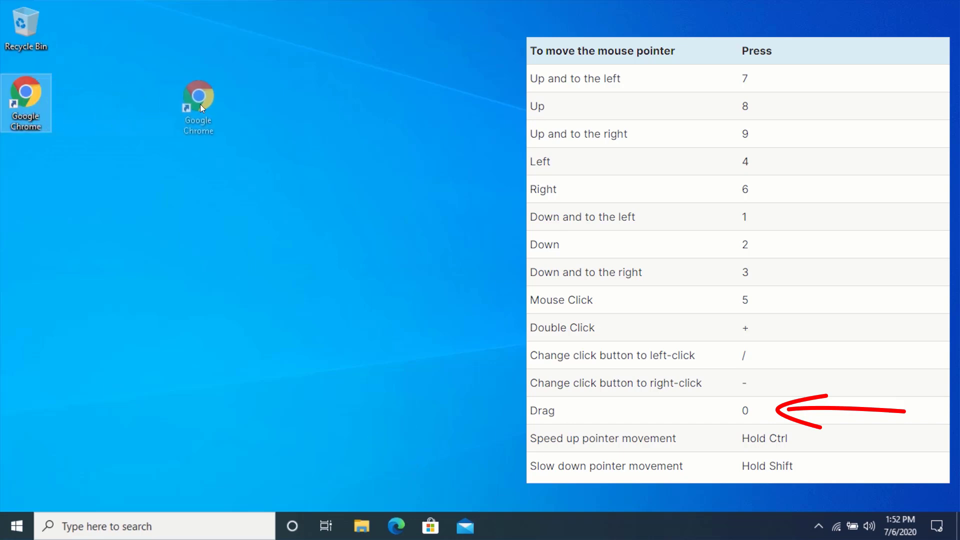
mouse_move(202, 104)
mouse_down()
mouse_move(202, 257)
mouse_move(98, 253)
mouse_up()
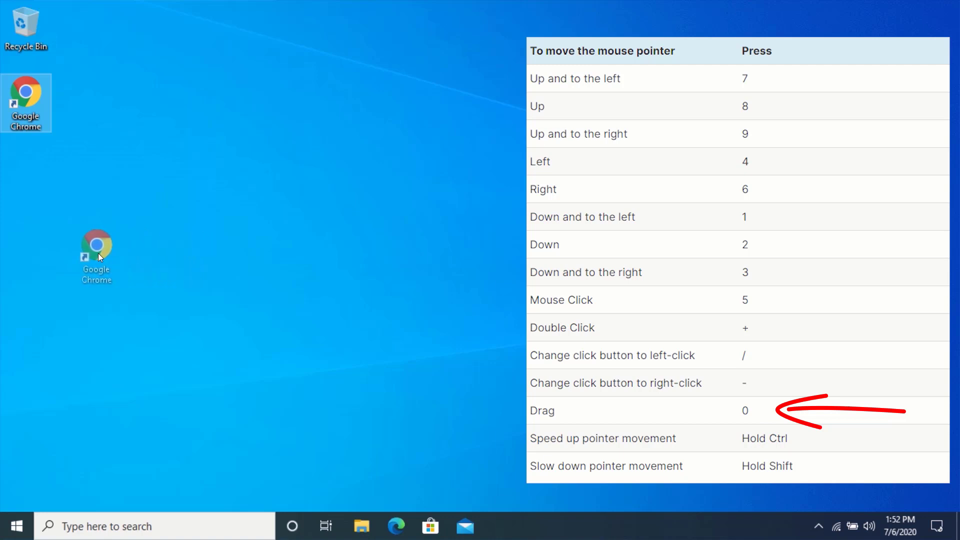